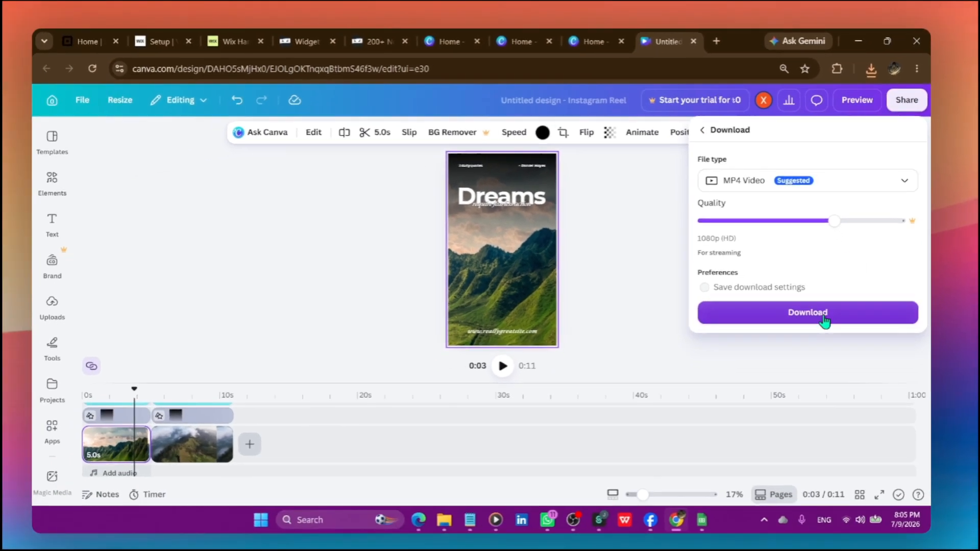
# Download the Instagram Reel design as a 1080p MP4 video and check the file in the recent downloads.
pyautogui.click(796, 381)
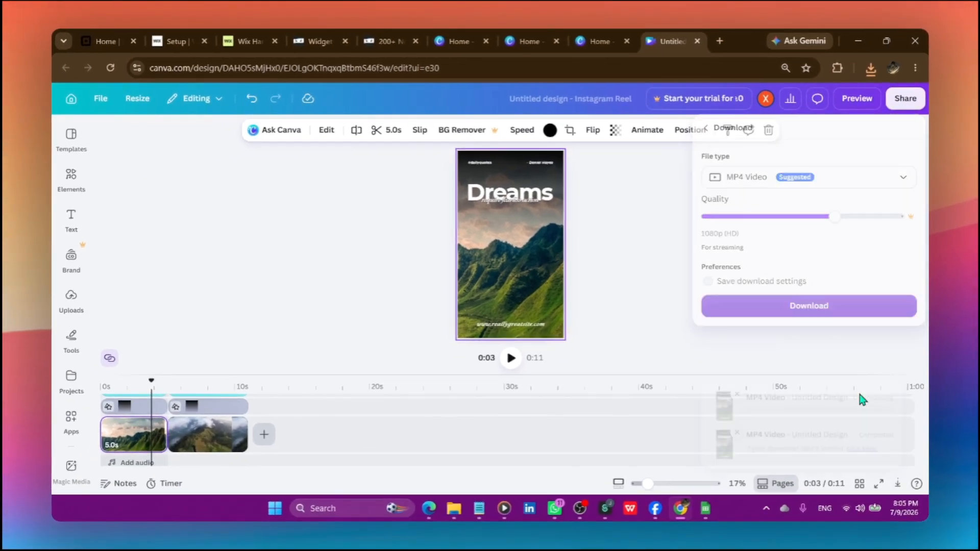
pyautogui.click(734, 394)
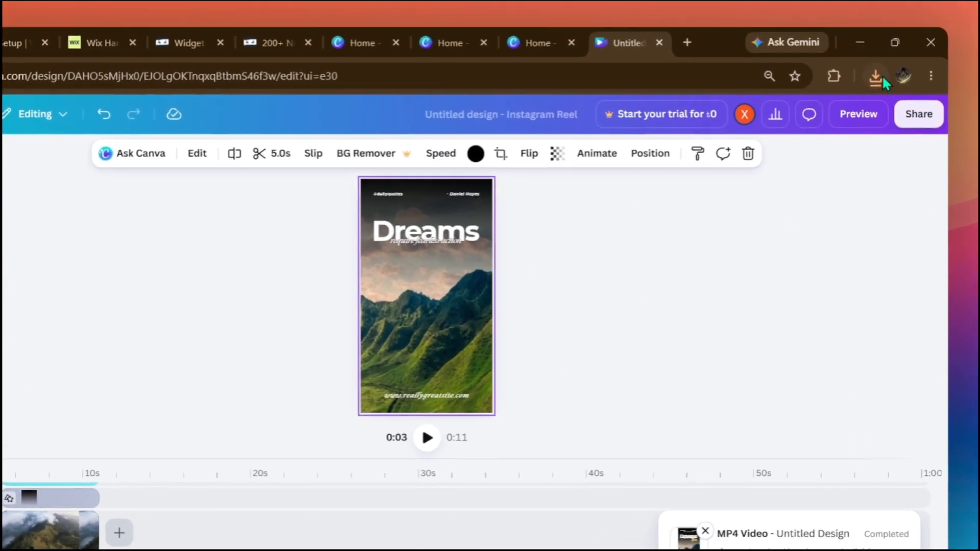
pyautogui.click(871, 68)
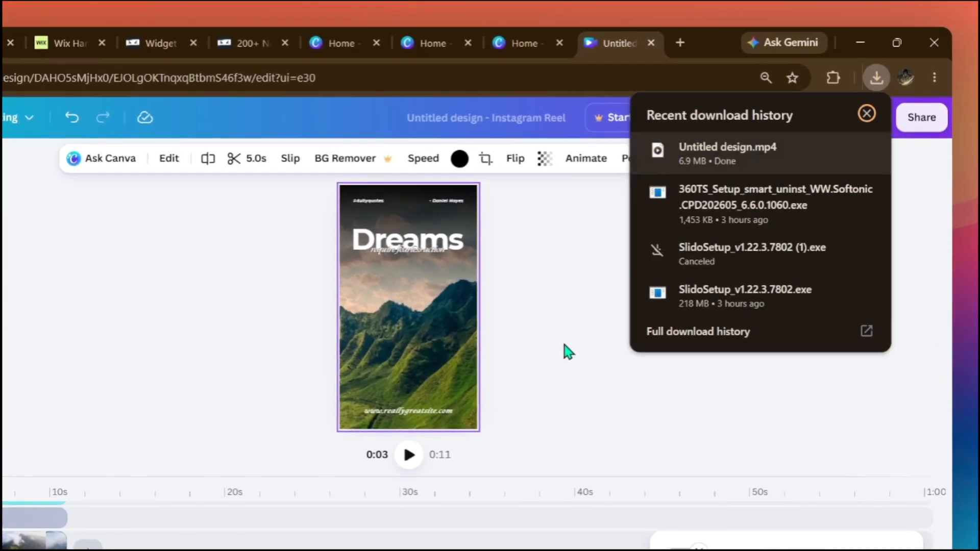
pyautogui.click(635, 287)
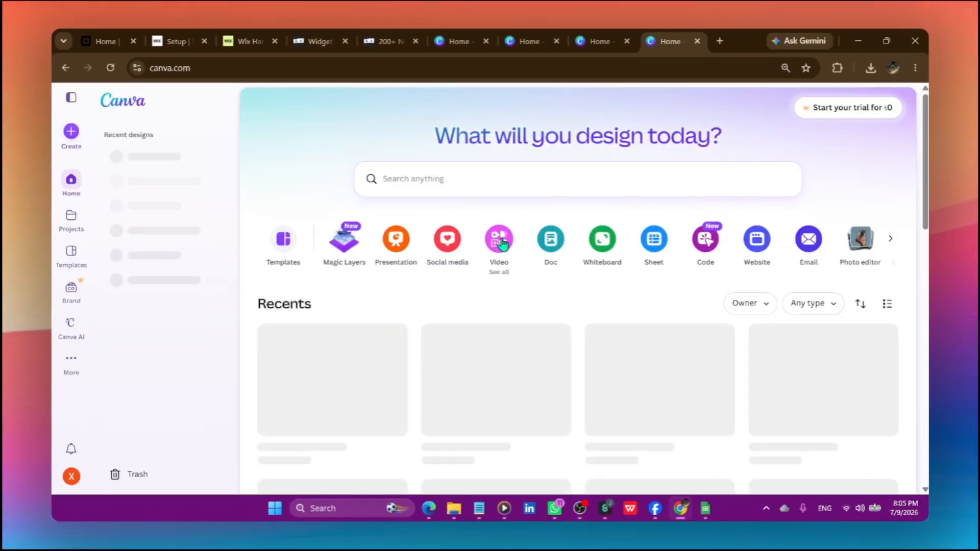
# Create a new blank design from the YouTube Video format.
pyautogui.click(500, 241)
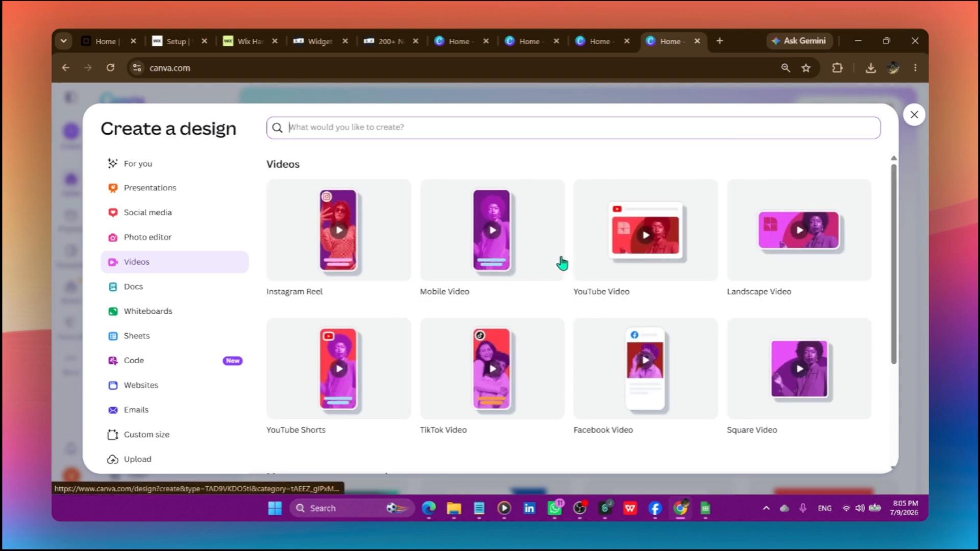
pyautogui.click(659, 233)
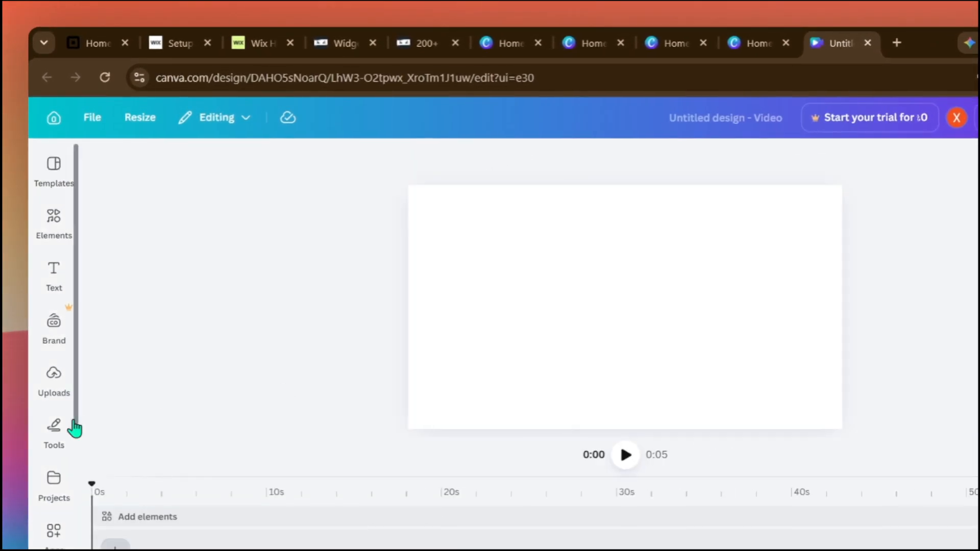
# Upload Untitled design.mp4 from the recent downloads into the new design's uploaded files.
pyautogui.click(54, 375)
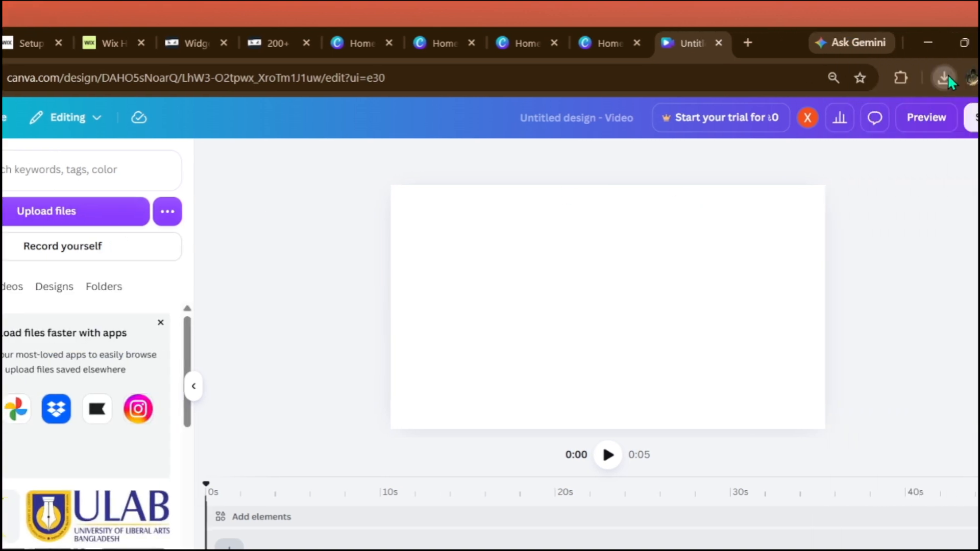
pyautogui.click(946, 77)
pyautogui.moveTo(722, 147); pyautogui.dragTo(66, 356)
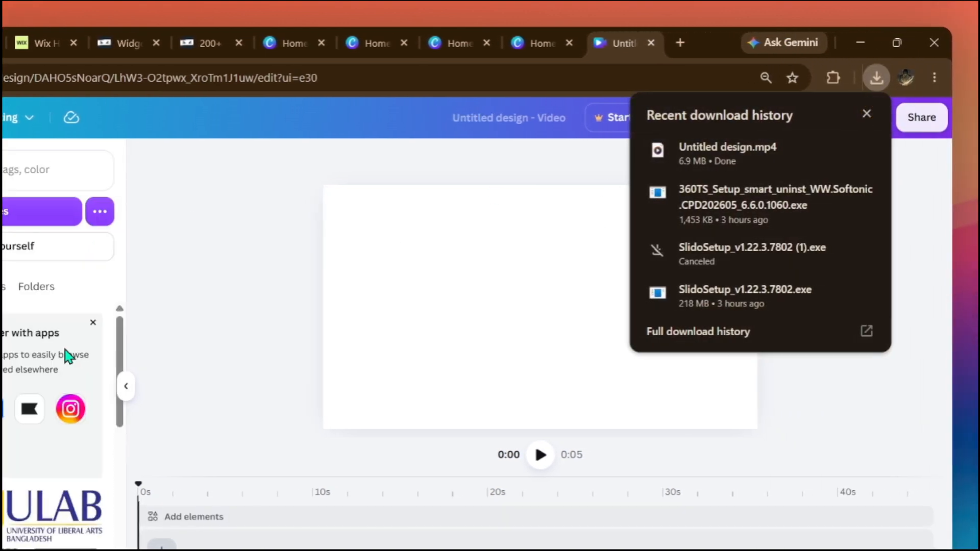
pyautogui.click(879, 80)
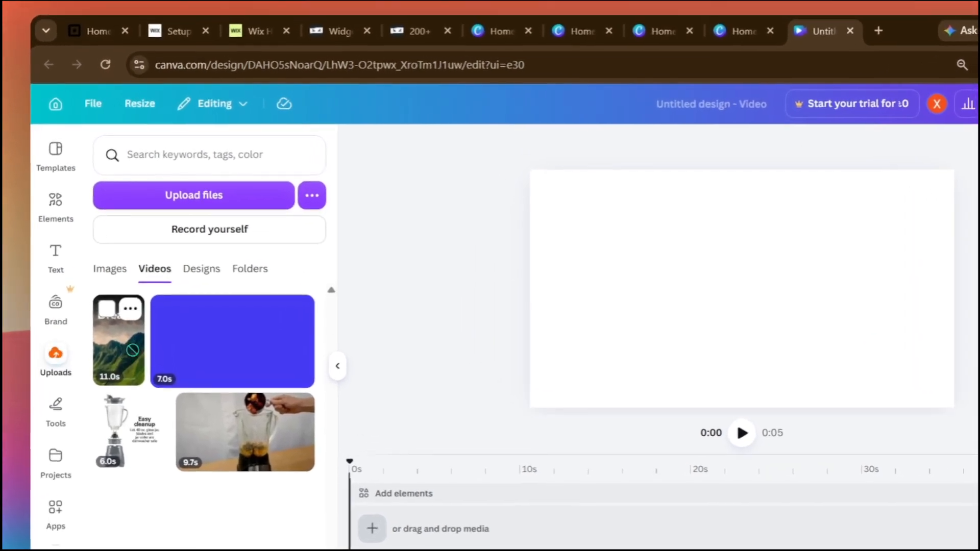
# Place the uploaded 11-second vertical video on the blank page and collapse the uploads list.
pyautogui.moveTo(127, 283); pyautogui.dragTo(609, 265)
pyautogui.moveTo(756, 322); pyautogui.dragTo(744, 274)
pyautogui.click(342, 372)
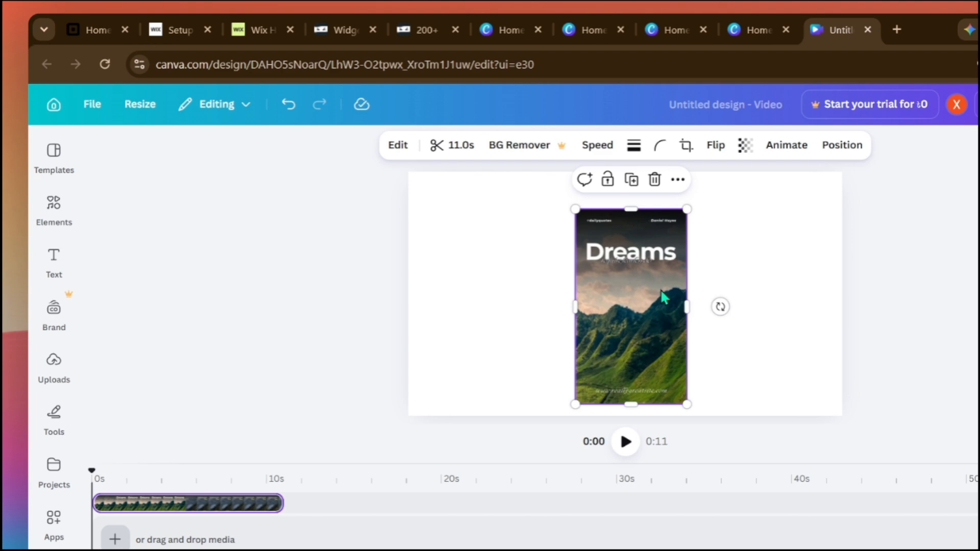
# Enlarge the vertical video to the full page height and center it on the page.
pyautogui.moveTo(687, 208); pyautogui.dragTo(728, 176)
pyautogui.moveTo(711, 403); pyautogui.dragTo(716, 416)
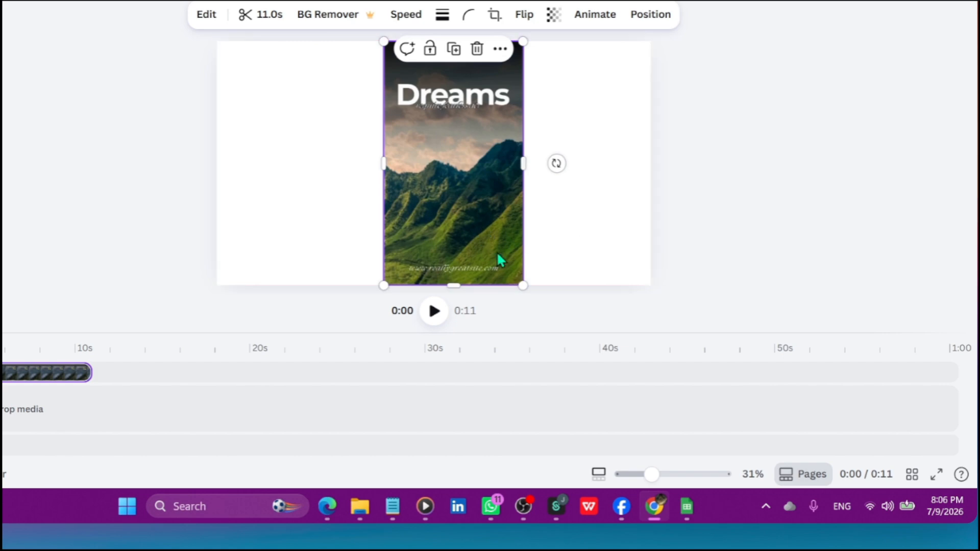
pyautogui.moveTo(474, 191); pyautogui.dragTo(454, 186)
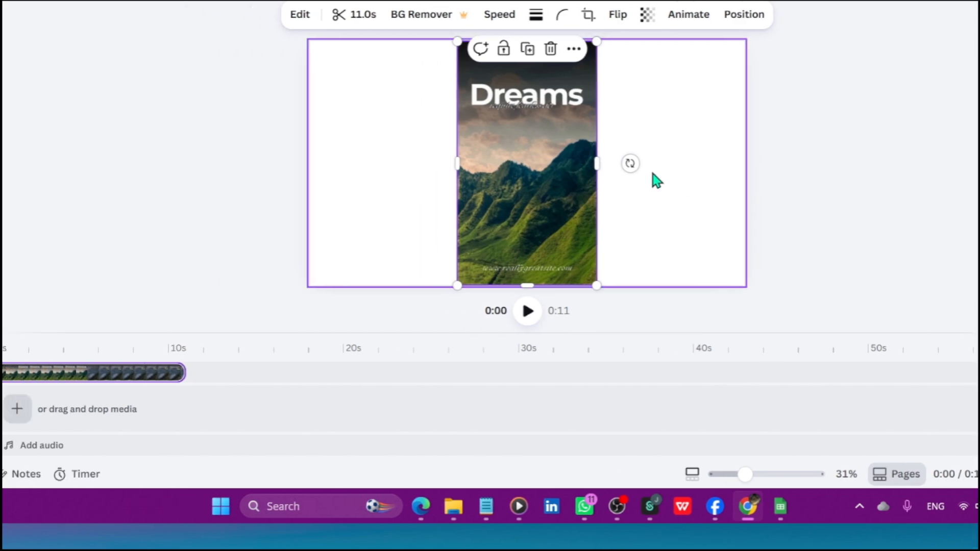
# Deselect the video and move the playhead to 5.5 seconds on the timeline.
pyautogui.click(590, 202)
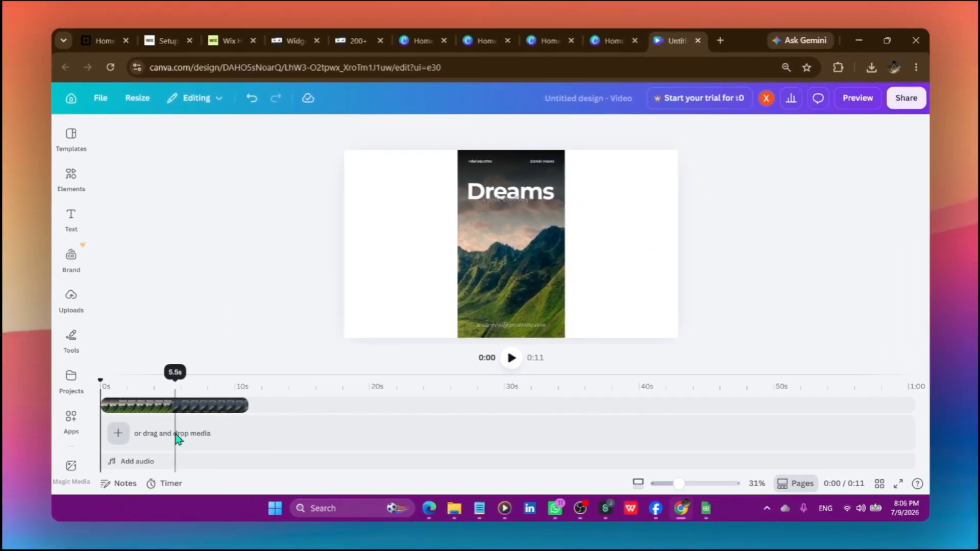
pyautogui.click(177, 438)
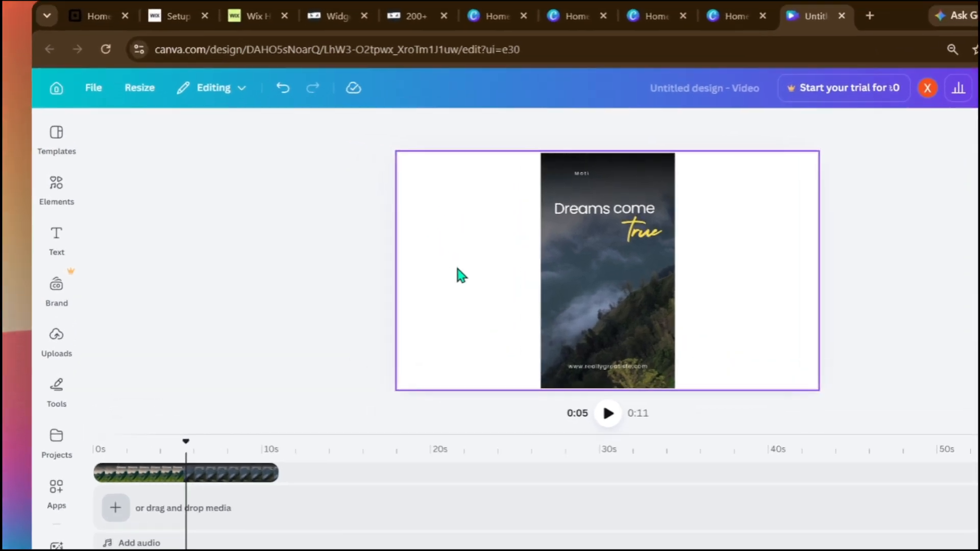
pyautogui.rightClick(391, 248)
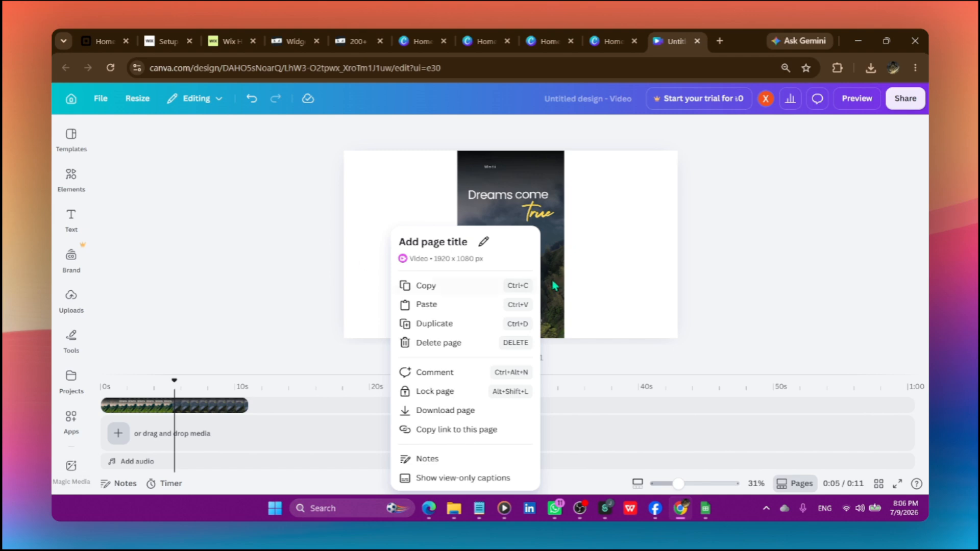
pyautogui.click(519, 199)
pyautogui.doubleClick(474, 209)
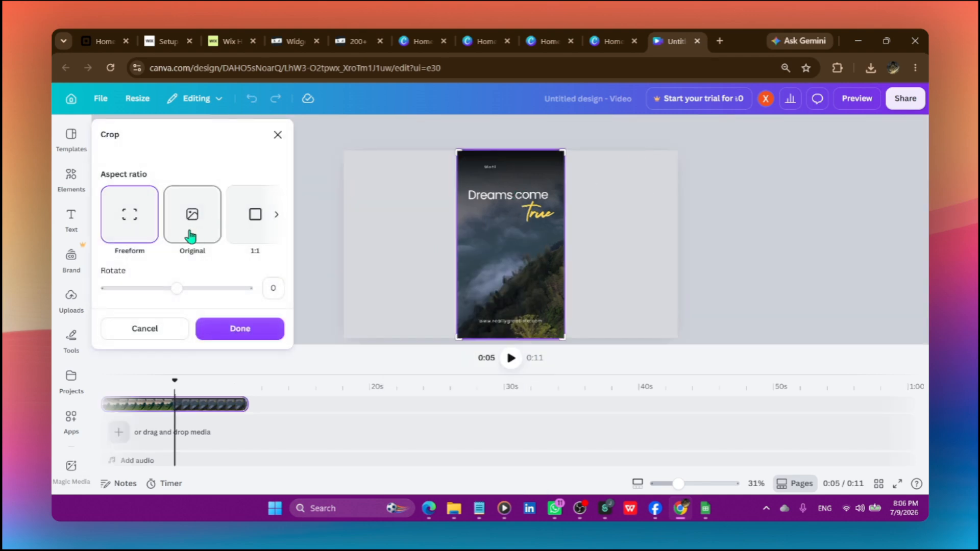
pyautogui.click(278, 135)
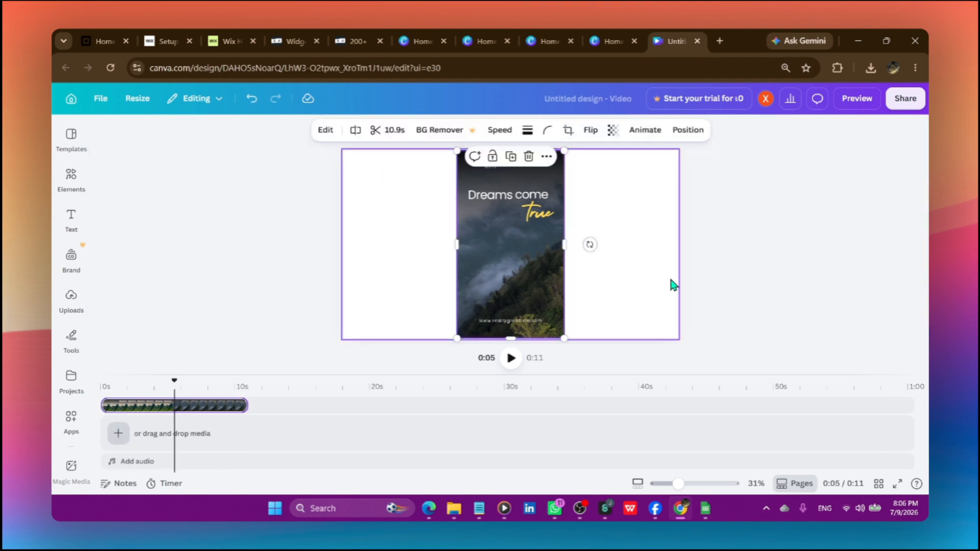
# Add a second copy of the vertical video and place it against the page's left edge.
pyautogui.click(688, 130)
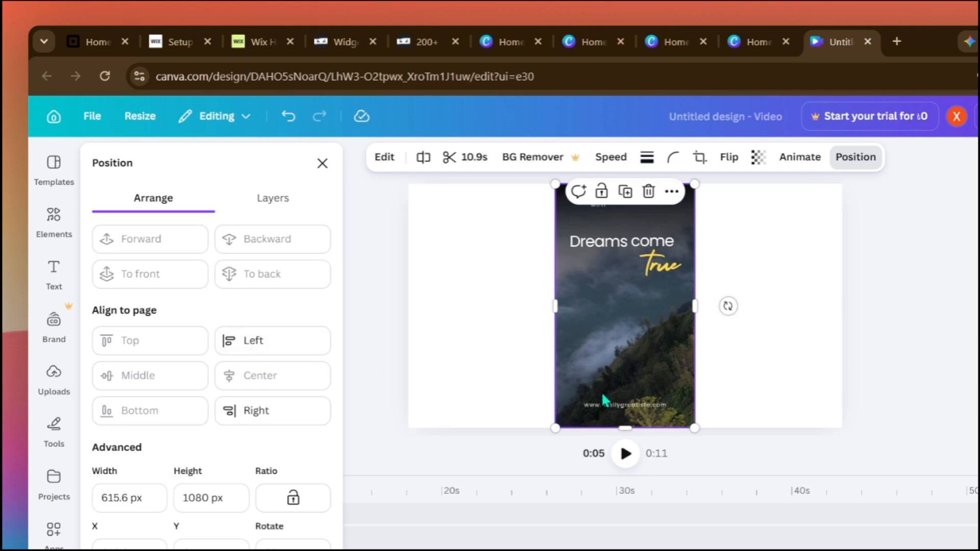
pyautogui.click(792, 385)
pyautogui.click(681, 210)
pyautogui.click(672, 192)
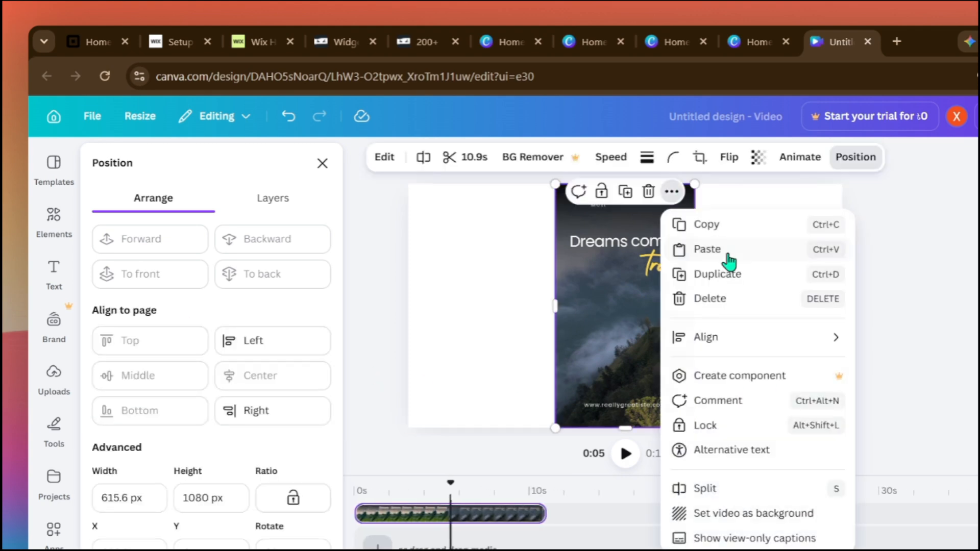
pyautogui.click(674, 248)
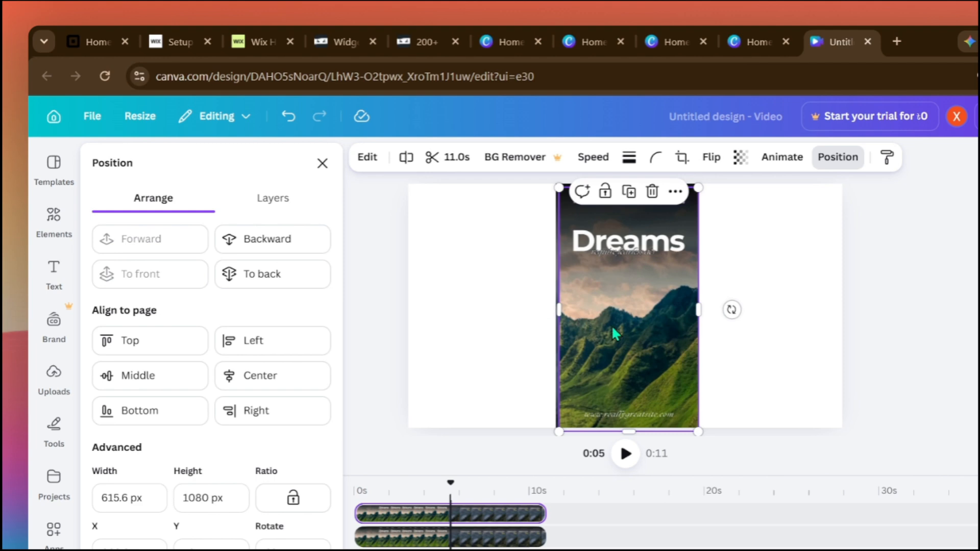
pyautogui.moveTo(615, 334); pyautogui.dragTo(463, 322)
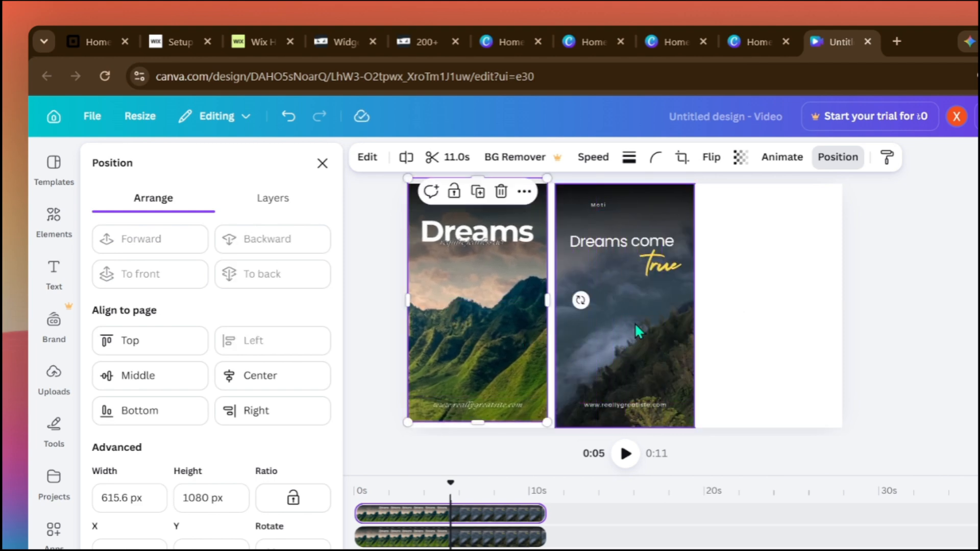
pyautogui.click(525, 192)
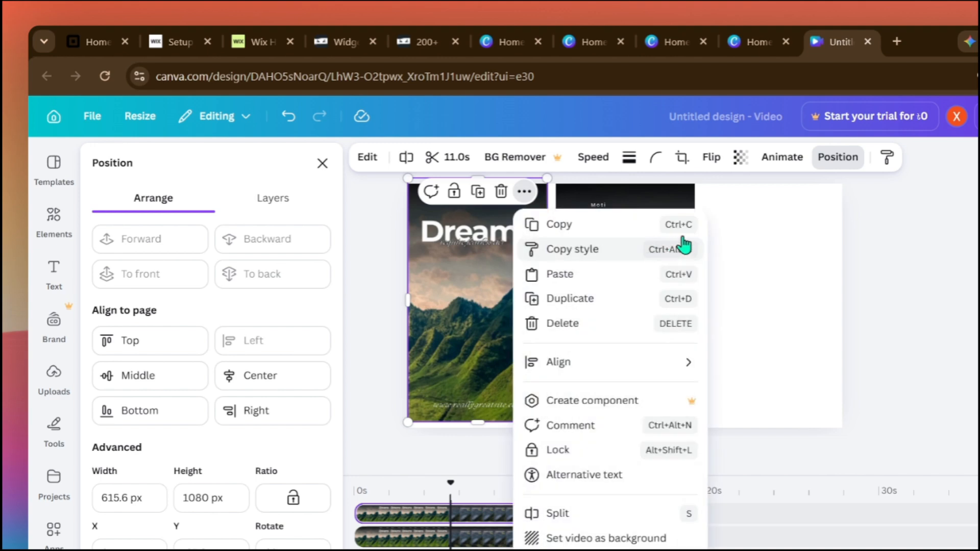
pyautogui.click(662, 231)
pyautogui.click(951, 396)
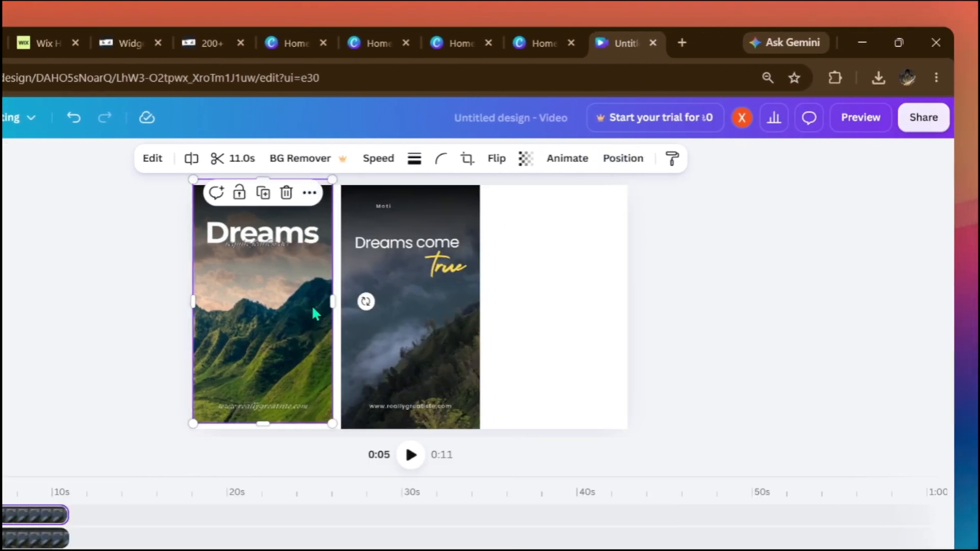
# Align the original video in the middle of the page to the page's right edge.
pyautogui.click(626, 159)
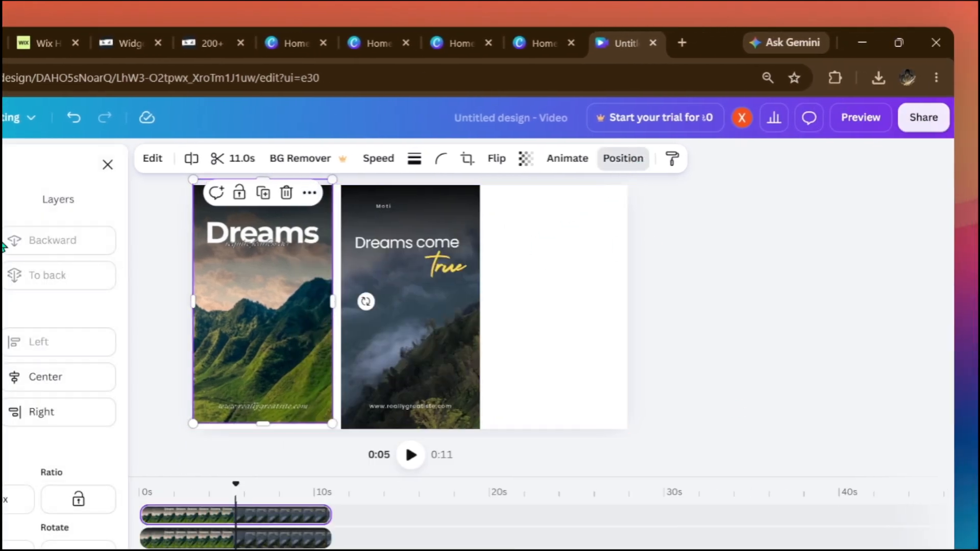
pyautogui.click(160, 332)
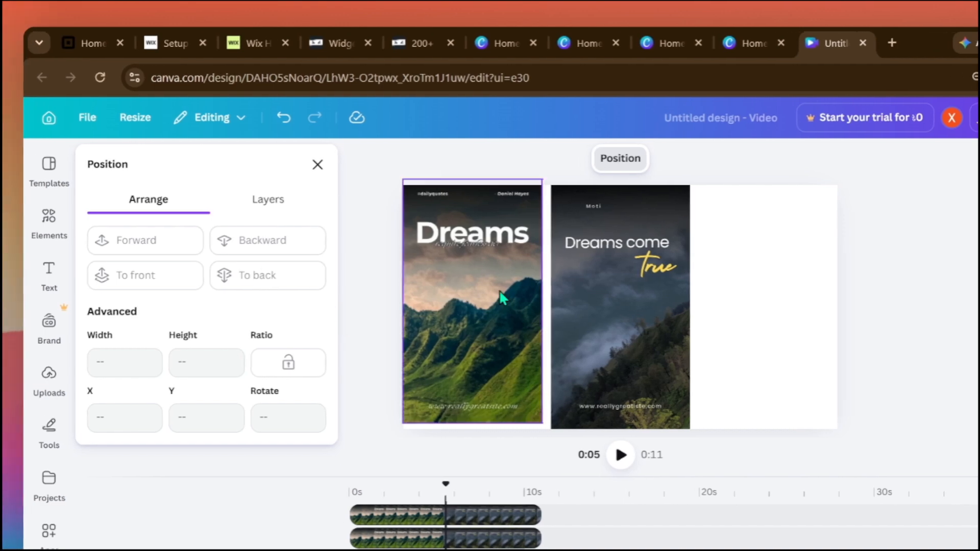
pyautogui.click(655, 325)
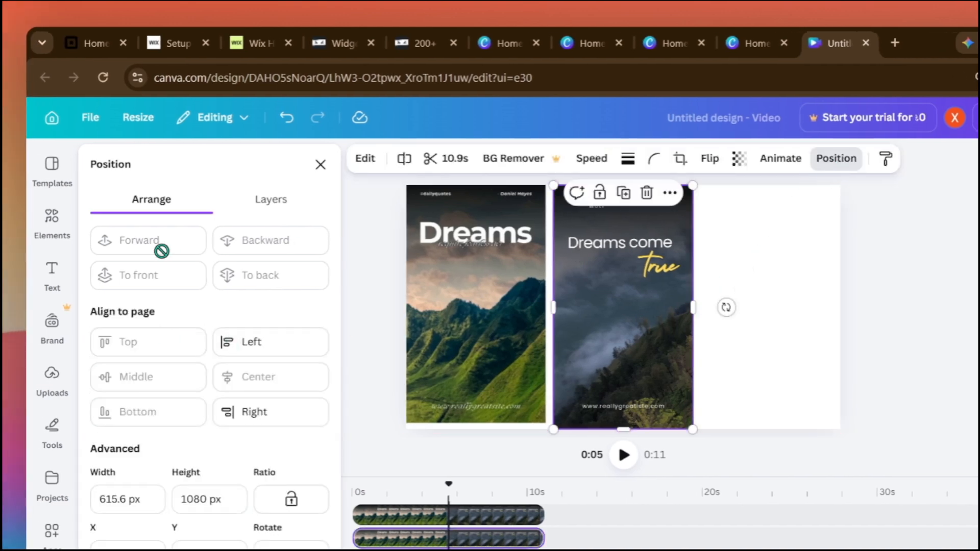
pyautogui.click(254, 353)
pyautogui.click(258, 370)
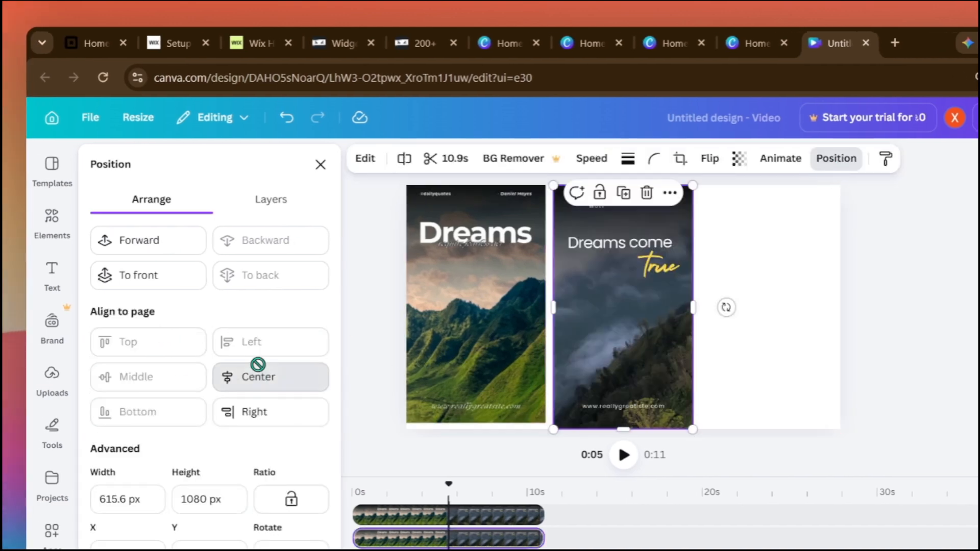
pyautogui.click(274, 408)
# Align the copied video to the top and horizontal center of the page, and close the position settings.
pyautogui.click(470, 343)
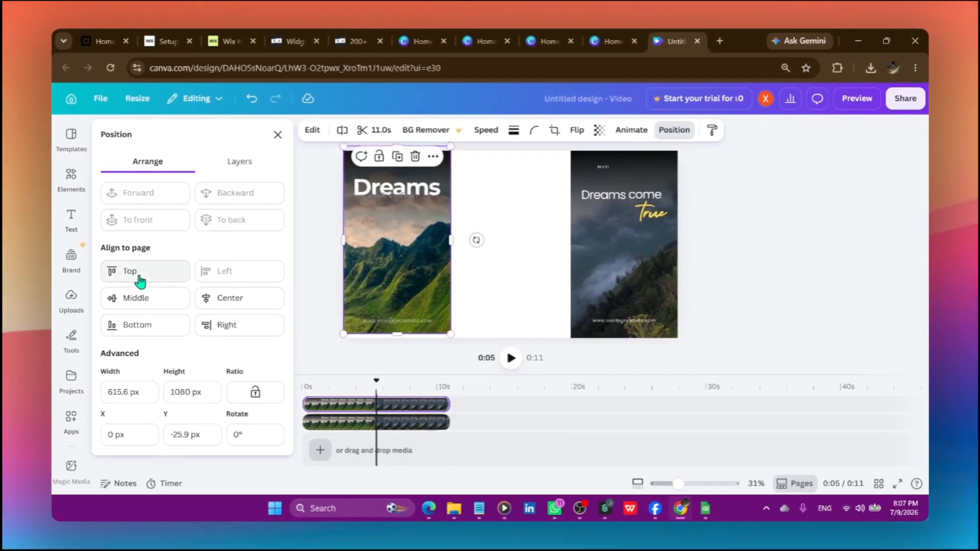
pyautogui.click(139, 275)
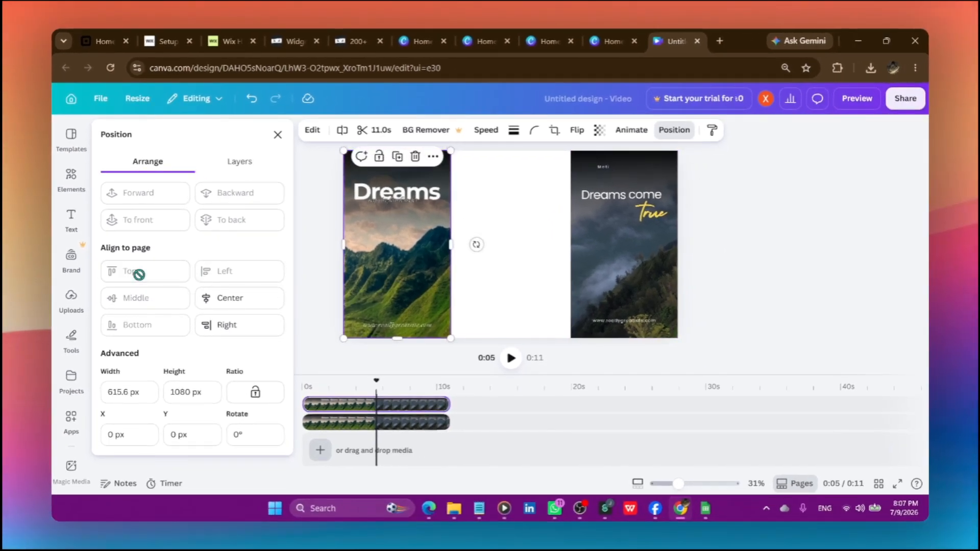
pyautogui.click(217, 308)
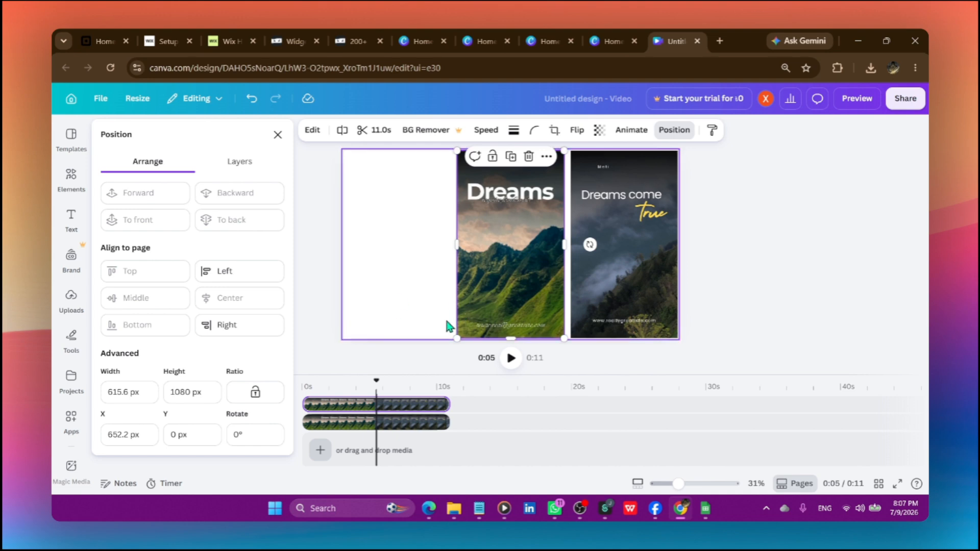
pyautogui.click(401, 280)
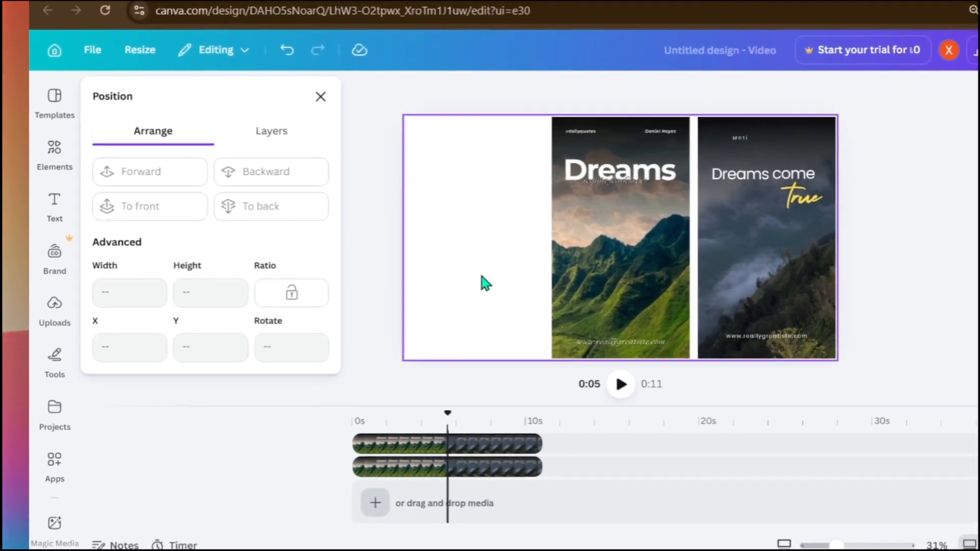
pyautogui.rightClick(402, 275)
pyautogui.click(472, 284)
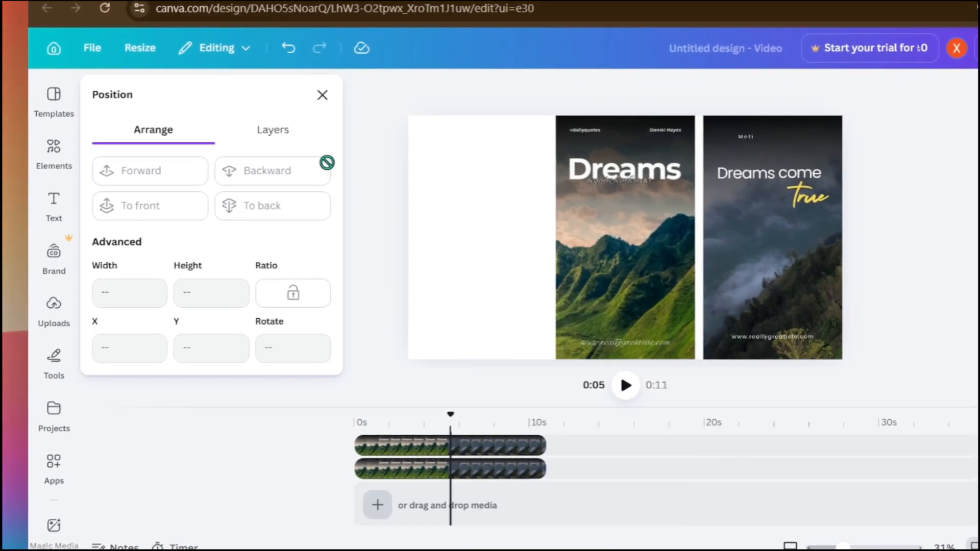
pyautogui.click(323, 95)
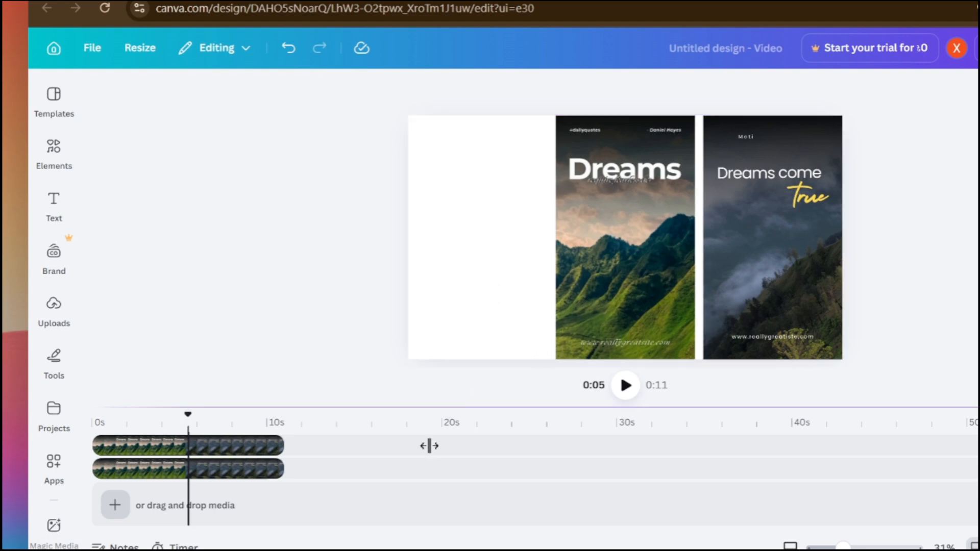
pyautogui.scroll(-1, 265, 503)
pyautogui.scroll(1, 355, 467)
pyautogui.scroll(-1, 364, 455)
pyautogui.scroll(1, 367, 475)
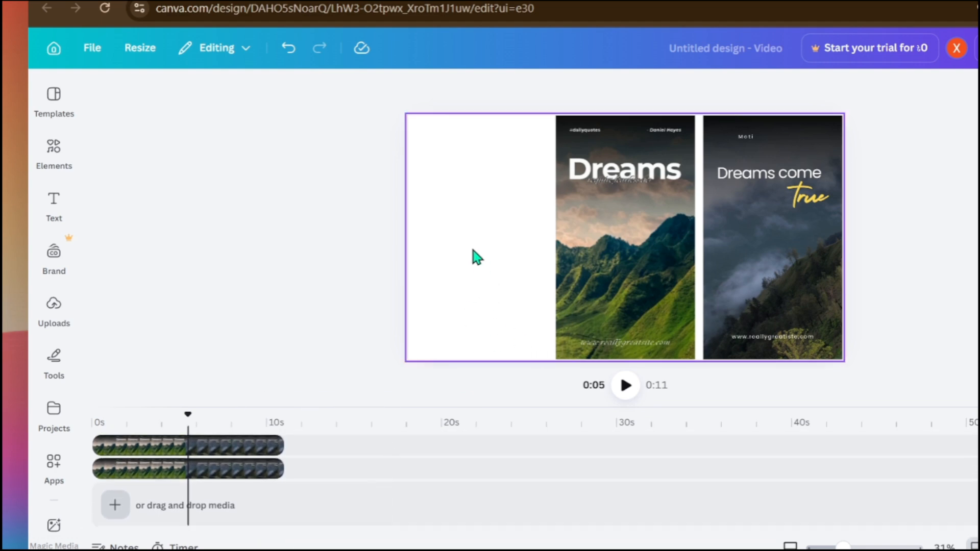
pyautogui.rightClick(482, 236)
pyautogui.click(614, 241)
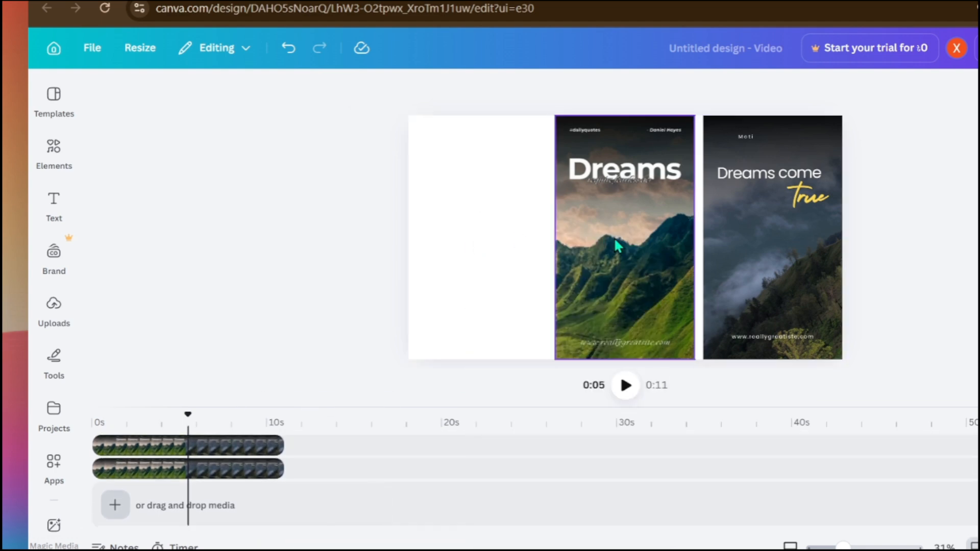
# Move the middle video to the page's left edge and enlarge the right-hand video to about 1359 × 2384 px.
pyautogui.click(615, 242)
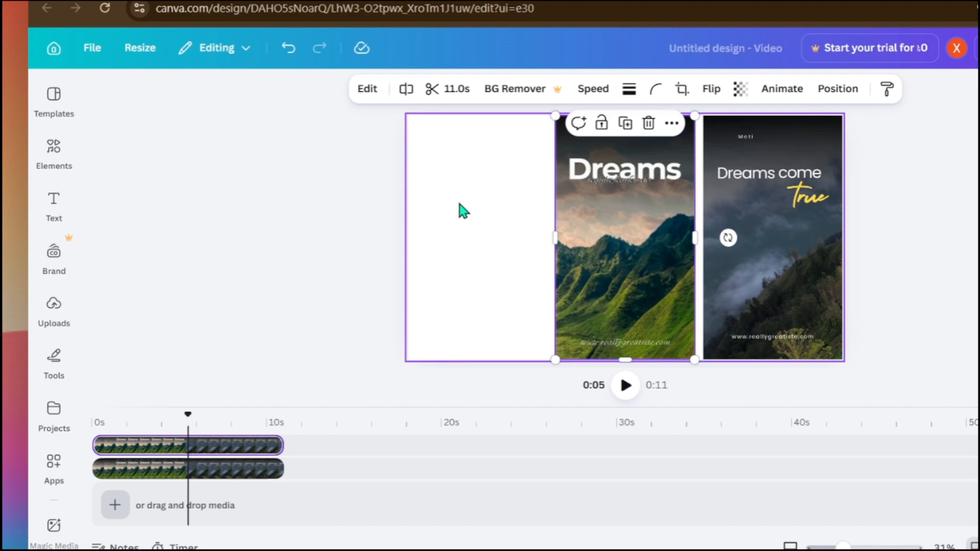
pyautogui.moveTo(647, 254); pyautogui.dragTo(508, 255)
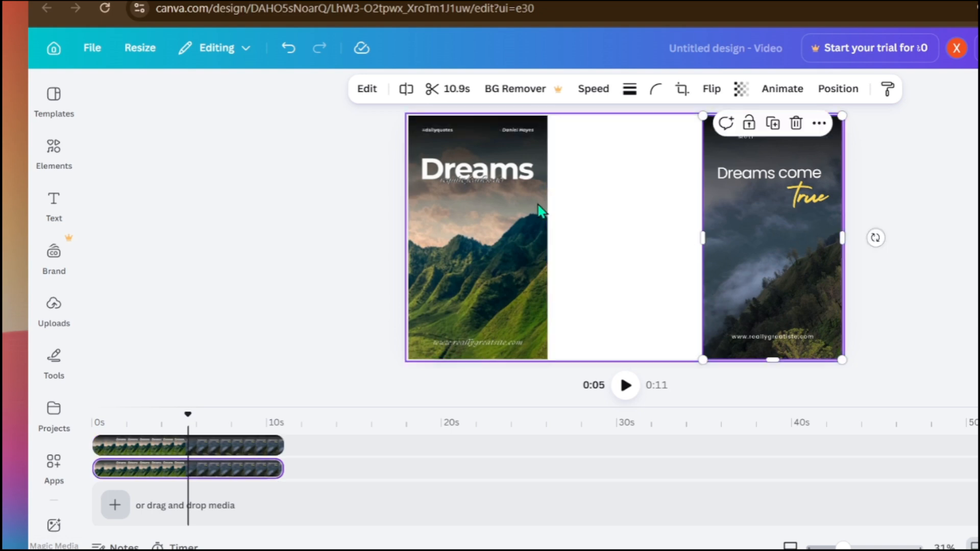
pyautogui.click(741, 148)
pyautogui.click(839, 89)
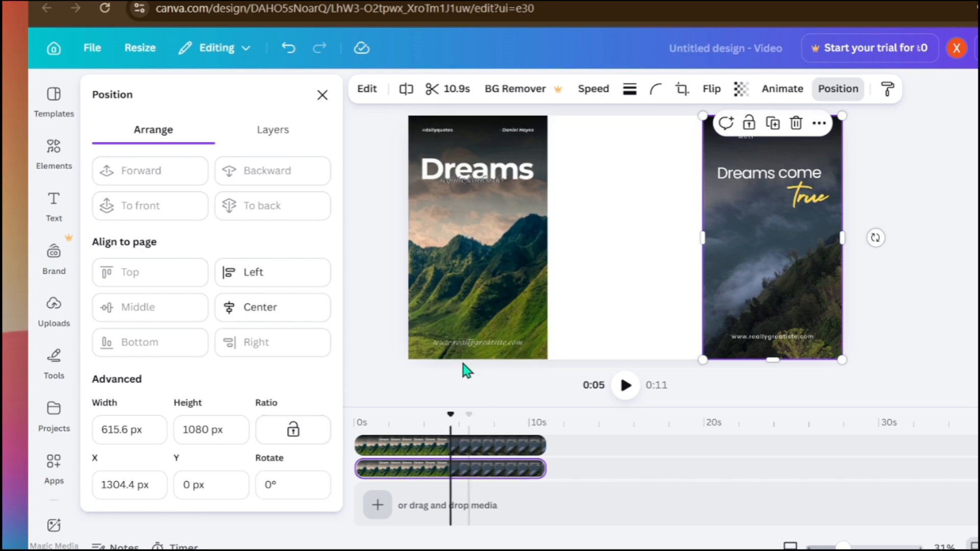
pyautogui.moveTo(701, 359); pyautogui.dragTo(534, 542)
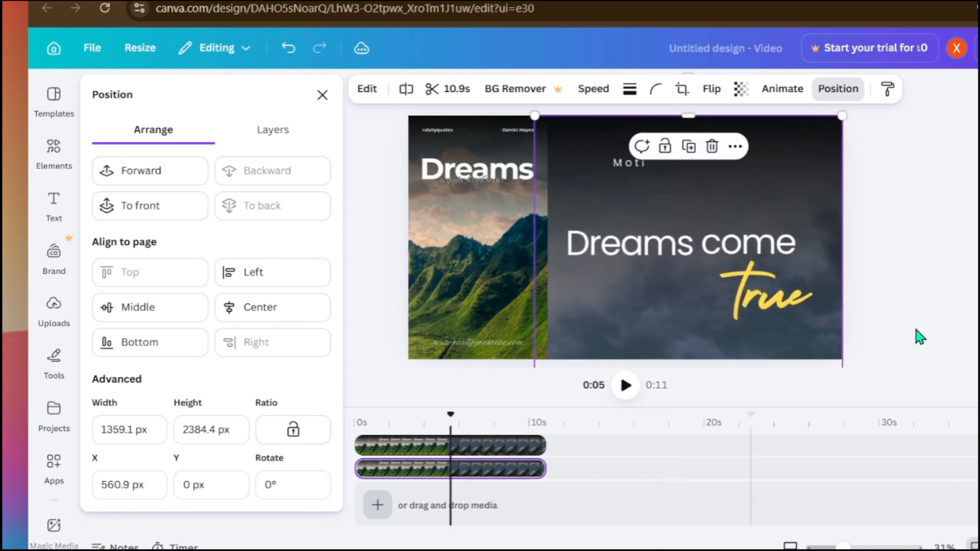
pyautogui.click(947, 319)
# Move the small video to the middle of the page and enlarge the other video behind it to about 2129 px wide, covering the page.
pyautogui.moveTo(470, 247); pyautogui.dragTo(646, 255)
pyautogui.click(568, 307)
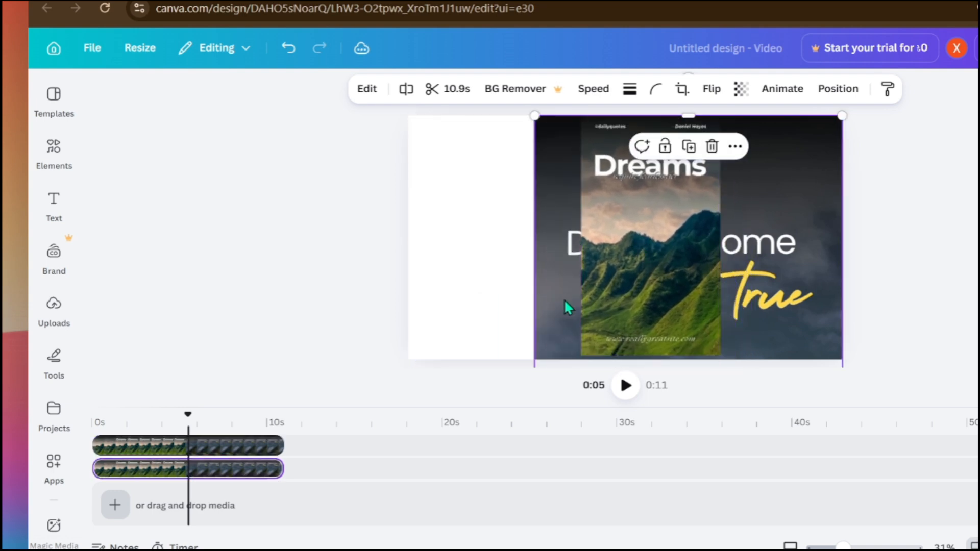
pyautogui.moveTo(535, 117); pyautogui.dragTo(431, 100)
pyautogui.moveTo(546, 274); pyautogui.dragTo(455, 269)
pyautogui.moveTo(758, 353); pyautogui.dragTo(897, 376)
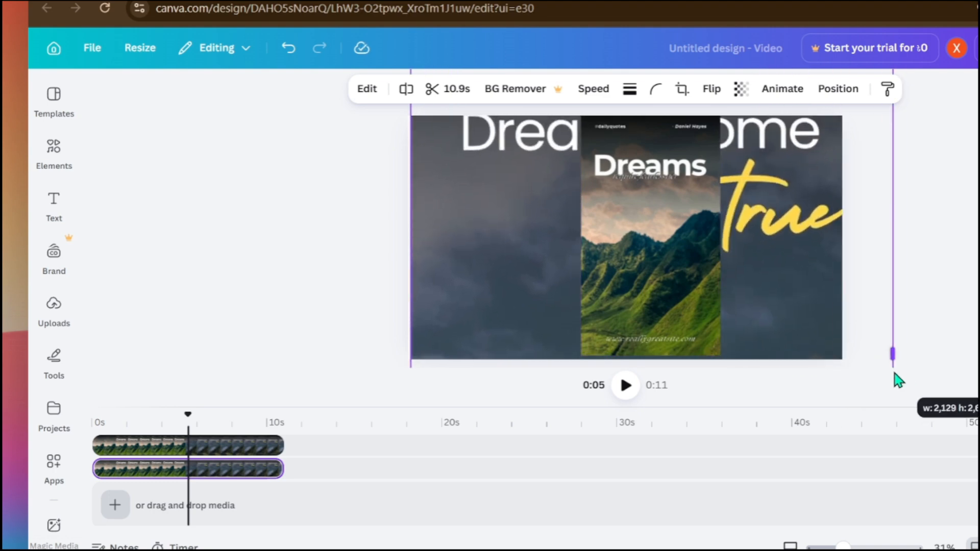
# Shift the enlarged background video down to show more of its title and center the small video on the page.
pyautogui.moveTo(788, 274); pyautogui.dragTo(782, 330)
pyautogui.moveTo(683, 286)
pyautogui.mouseDown()
pyautogui.moveTo(681, 277)
pyautogui.moveTo(664, 286)
pyautogui.mouseUp()
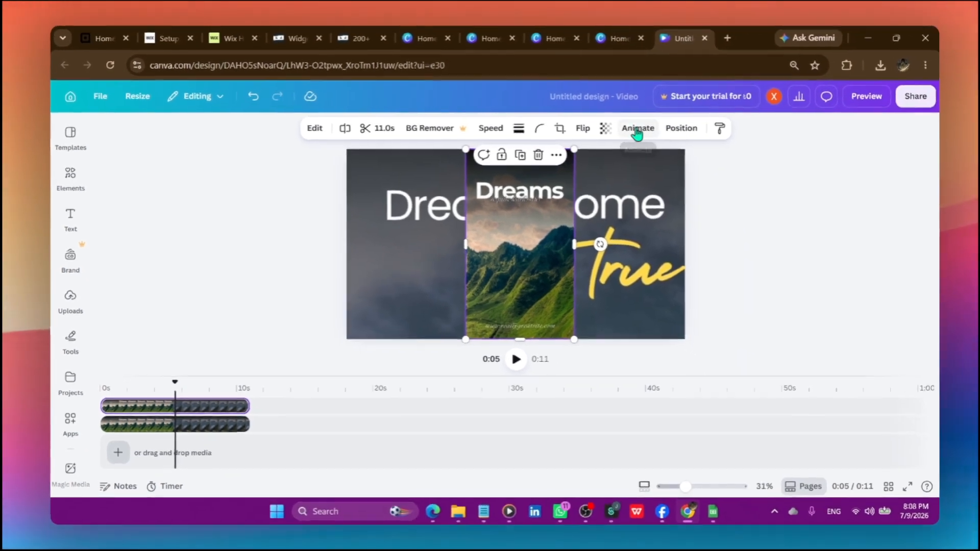
# Apply the Whip Slide animation to the small center video and select the background video.
pyautogui.click(638, 130)
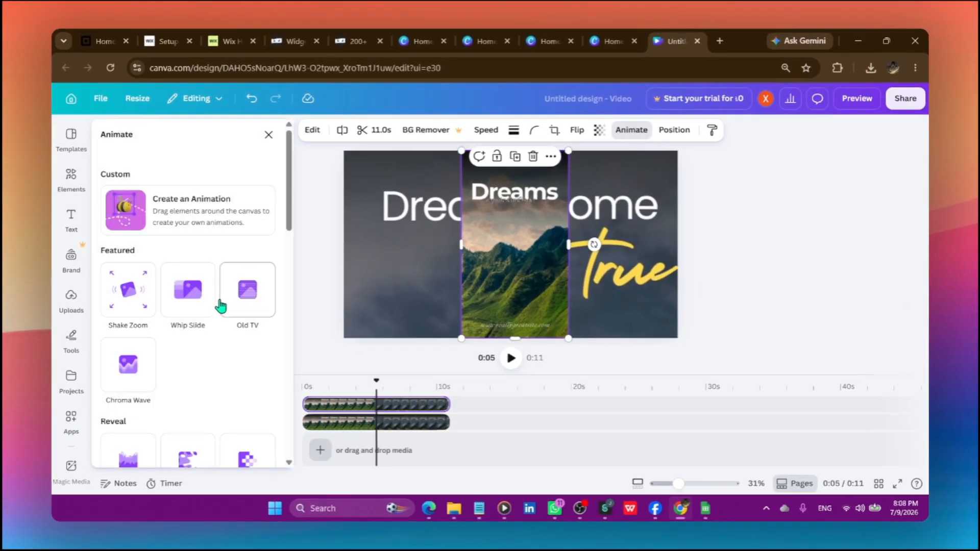
pyautogui.click(184, 265)
pyautogui.click(813, 299)
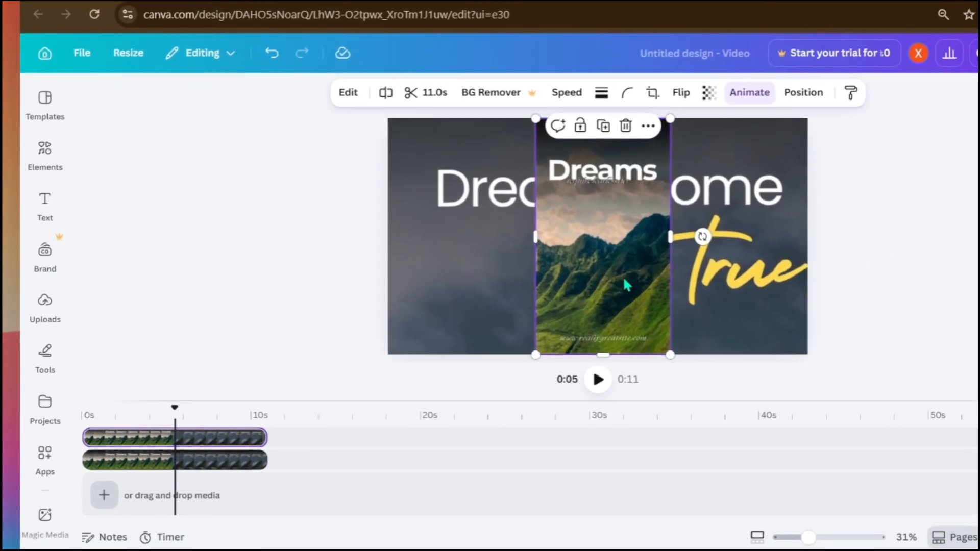
pyautogui.click(744, 247)
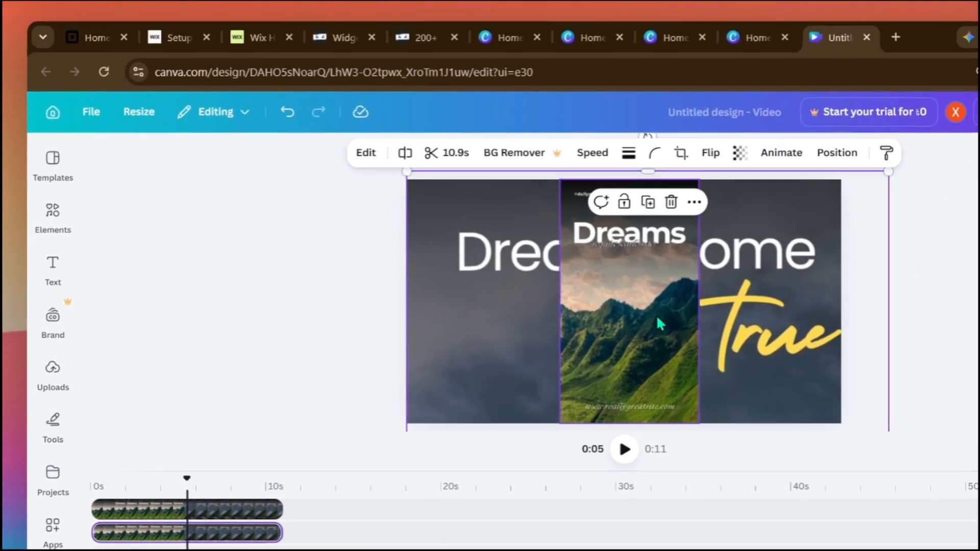
# Raise the Whites adjustment of the small center video to brighten its light areas.
pyautogui.click(629, 246)
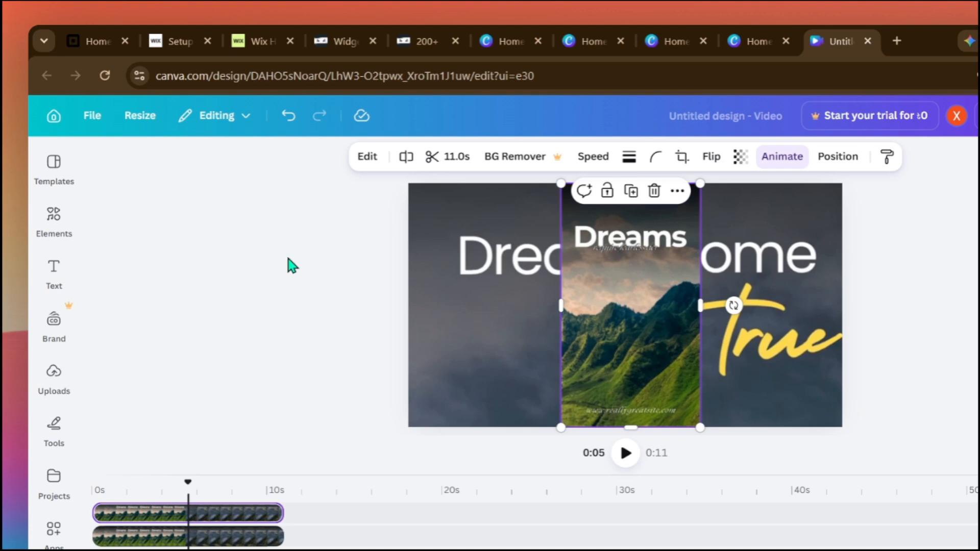
pyautogui.click(370, 159)
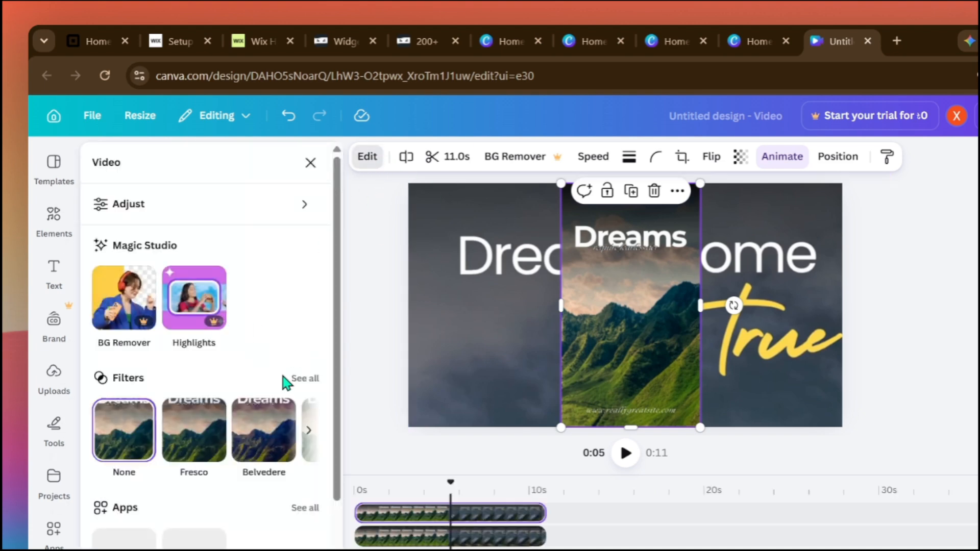
pyautogui.scroll(-2, 261, 380)
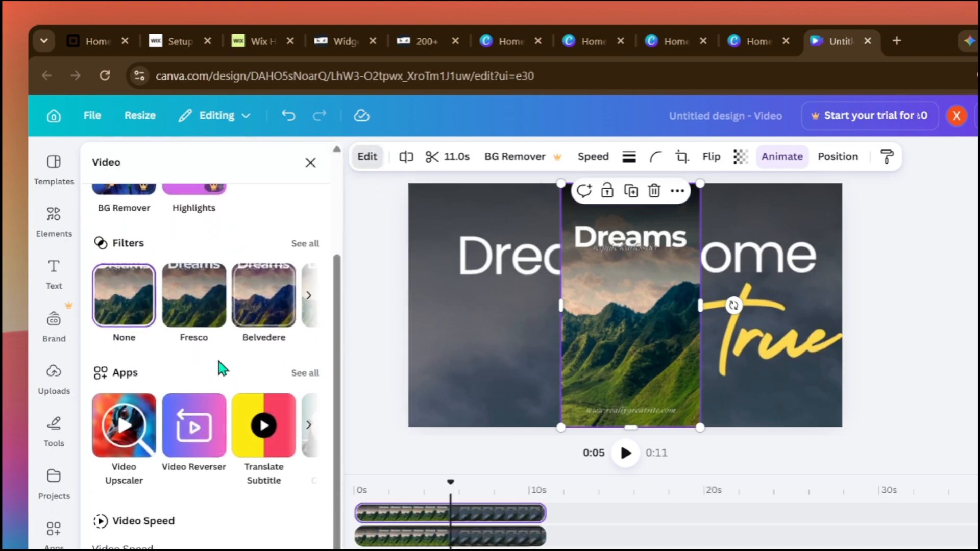
pyautogui.scroll(3, 239, 327)
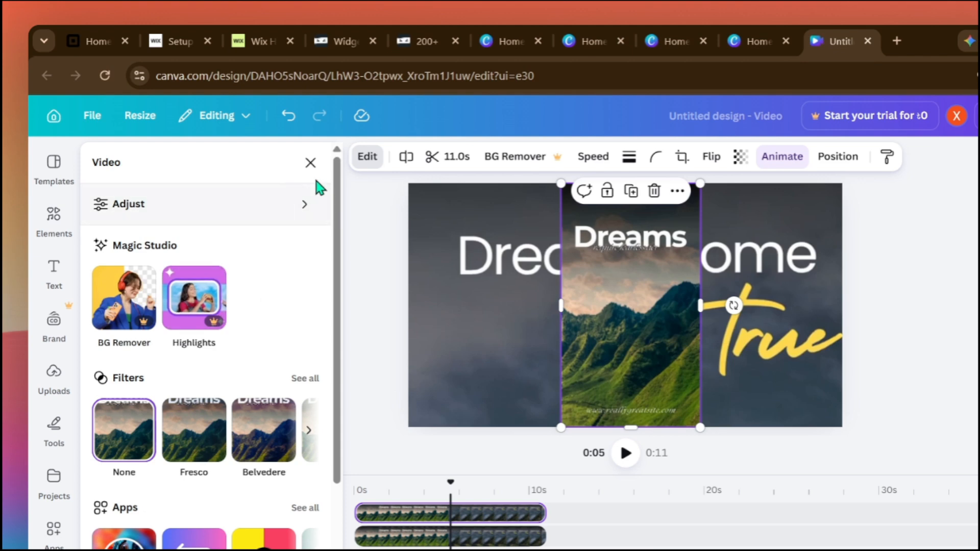
pyautogui.click(250, 221)
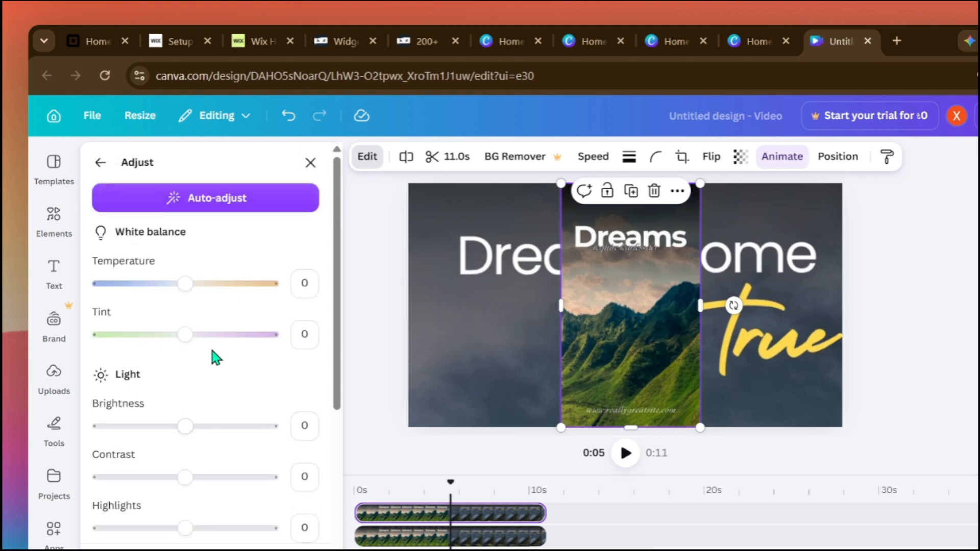
pyautogui.scroll(-5, 244, 401)
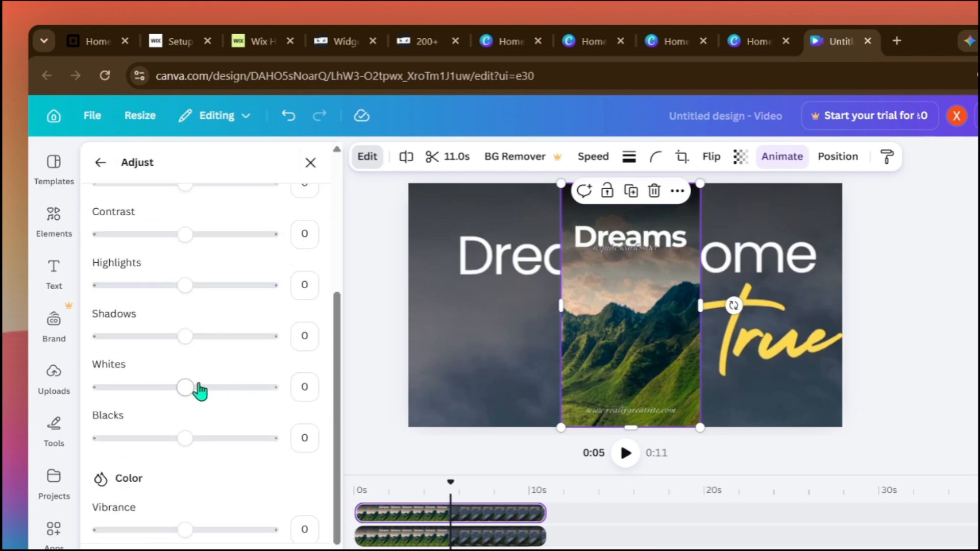
pyautogui.moveTo(189, 396); pyautogui.dragTo(262, 419)
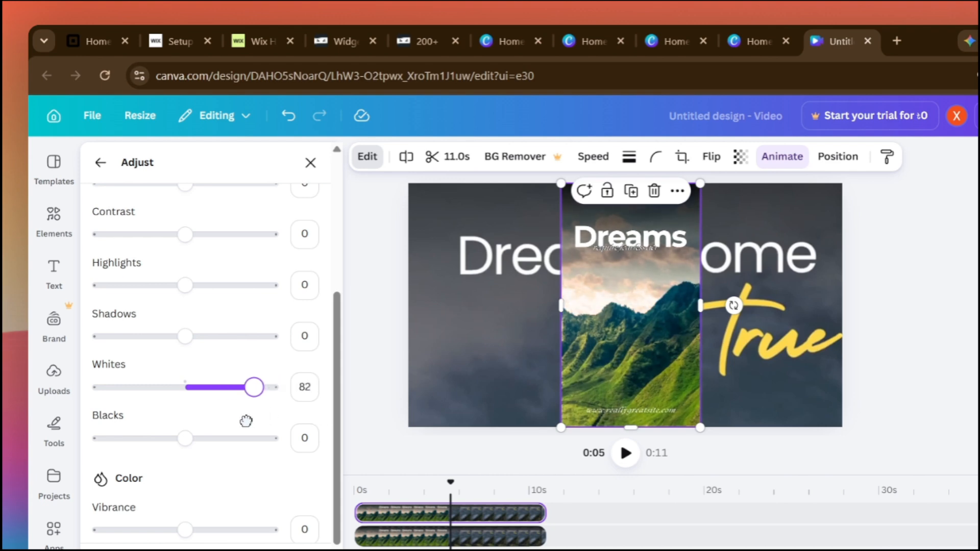
pyautogui.moveTo(246, 421); pyautogui.dragTo(202, 431)
# Set the Brightness adjustment of the small center video to 2.
pyautogui.scroll(5, 201, 431)
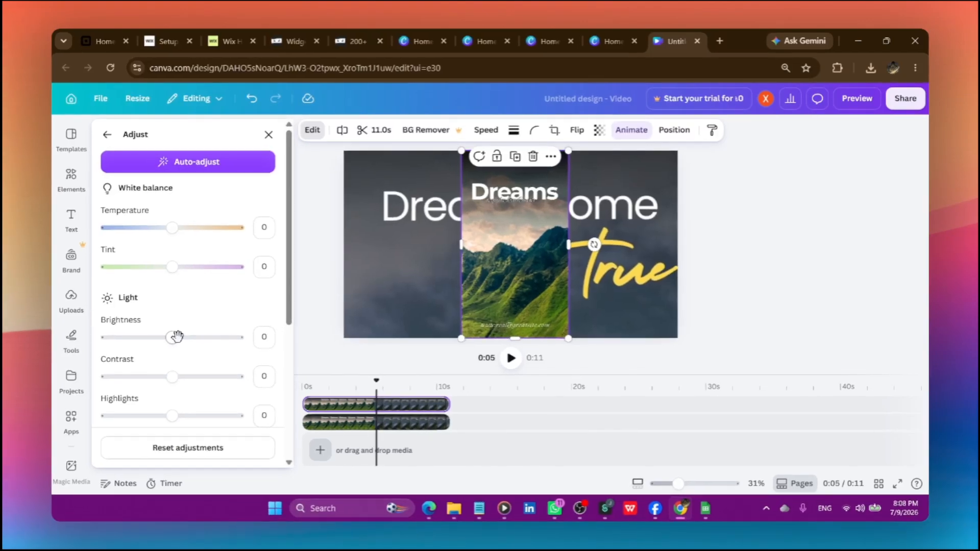
pyautogui.moveTo(177, 337); pyautogui.dragTo(174, 341)
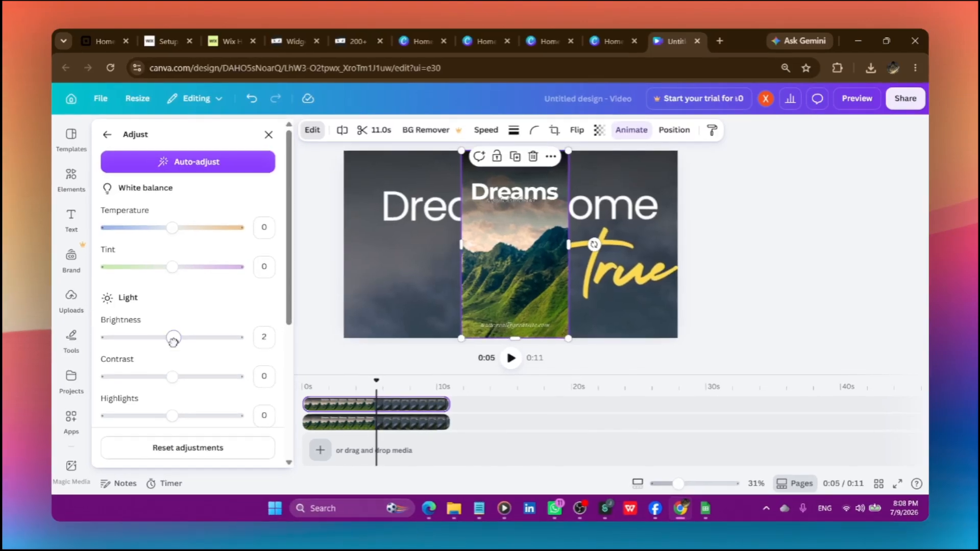